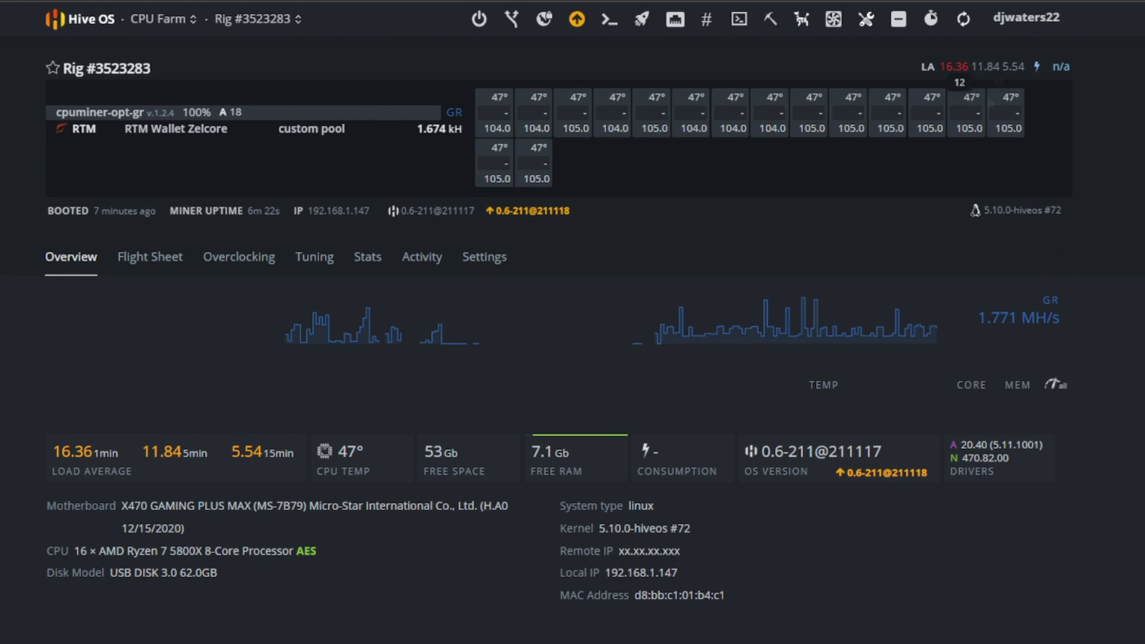
- Highlight the 1-minute load average and the current total hashrate of 877.14 in Hive OS
drag(915, 66, 966, 67)
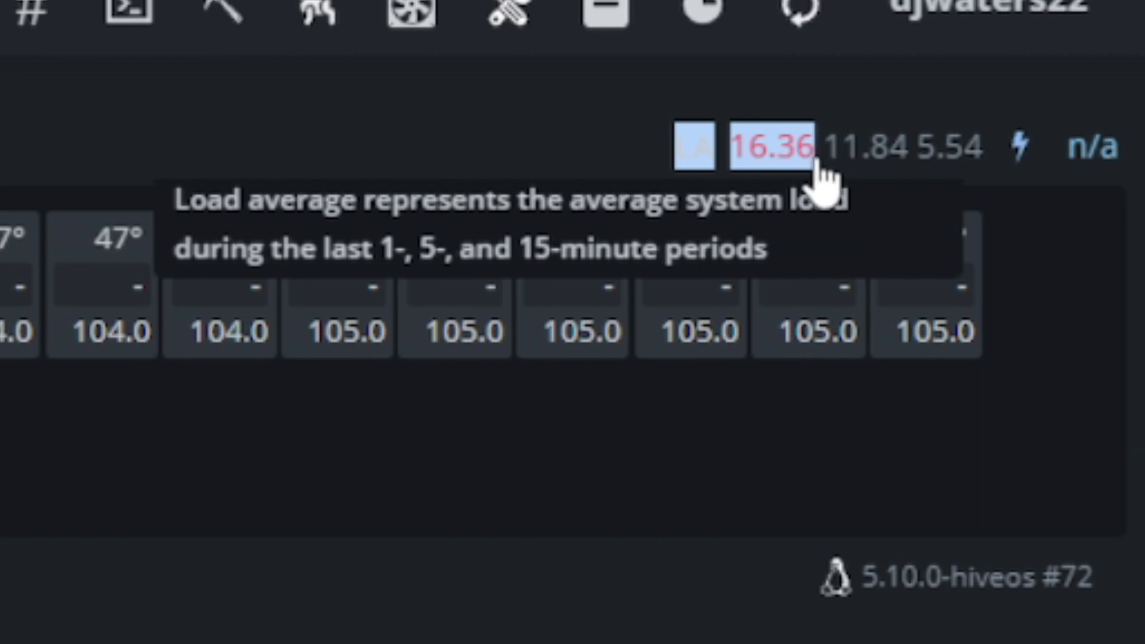
click(618, 170)
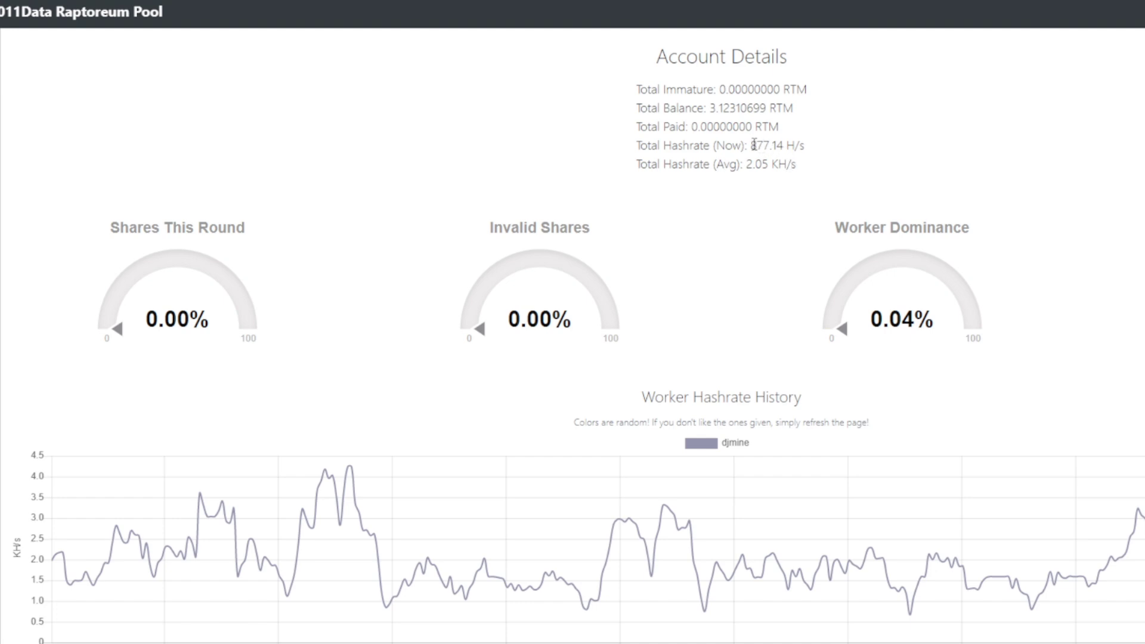
drag(751, 144, 784, 144)
click(888, 146)
- Highlight the 2.05 average total hashrate, then select the Ryzen 7 5800X quantity box
drag(745, 164, 770, 164)
click(745, 164)
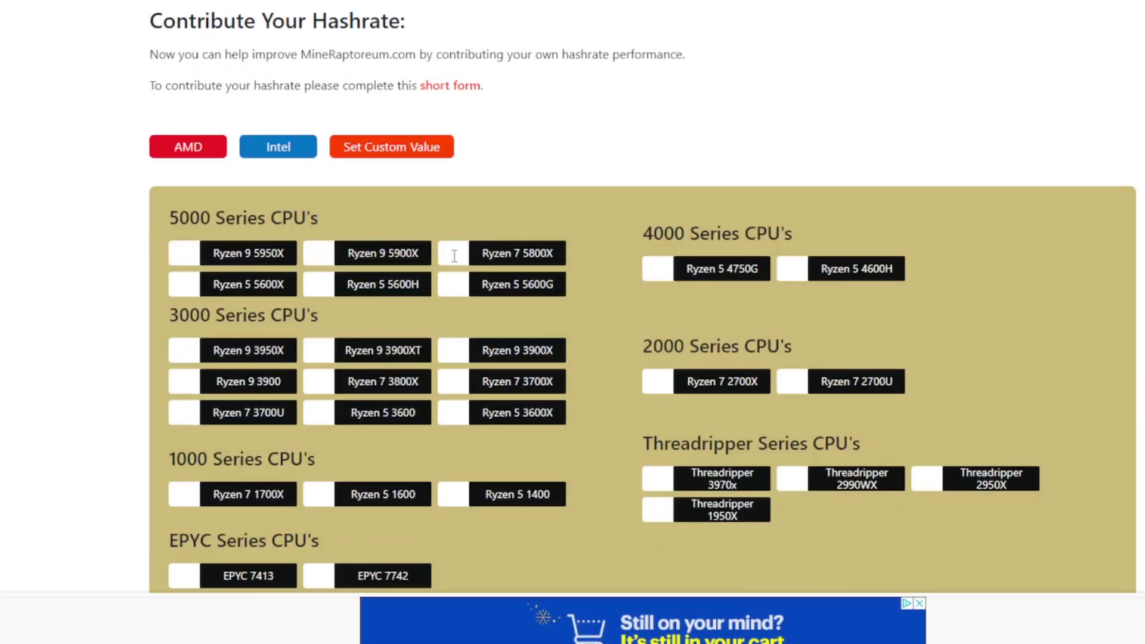
click(454, 253)
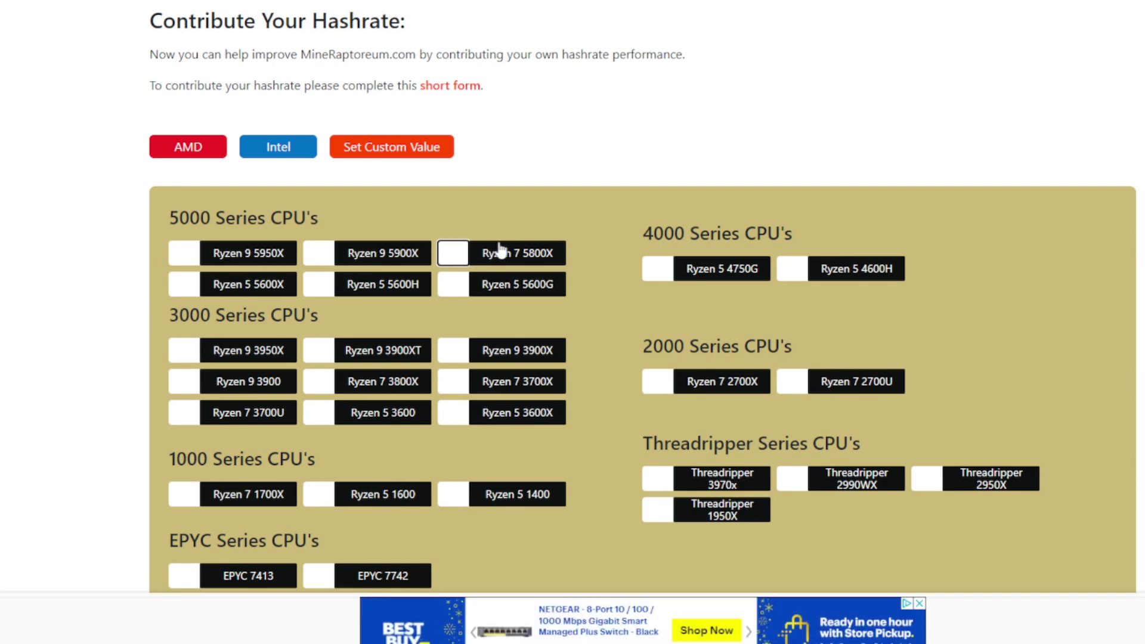
text(1)
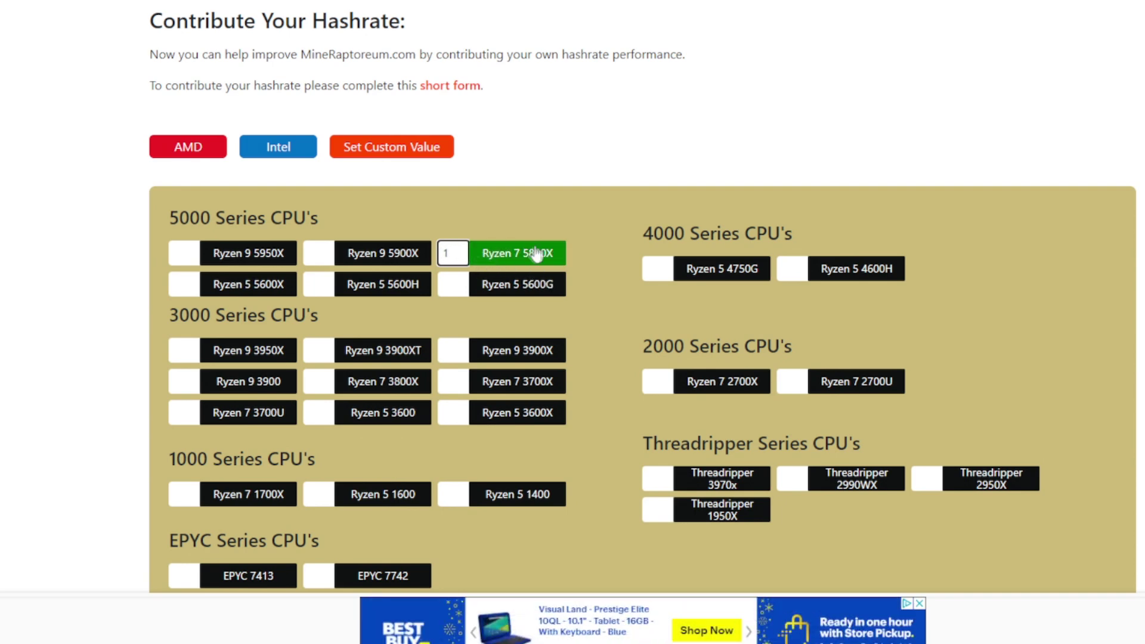
scroll(539, 255, down, 6)
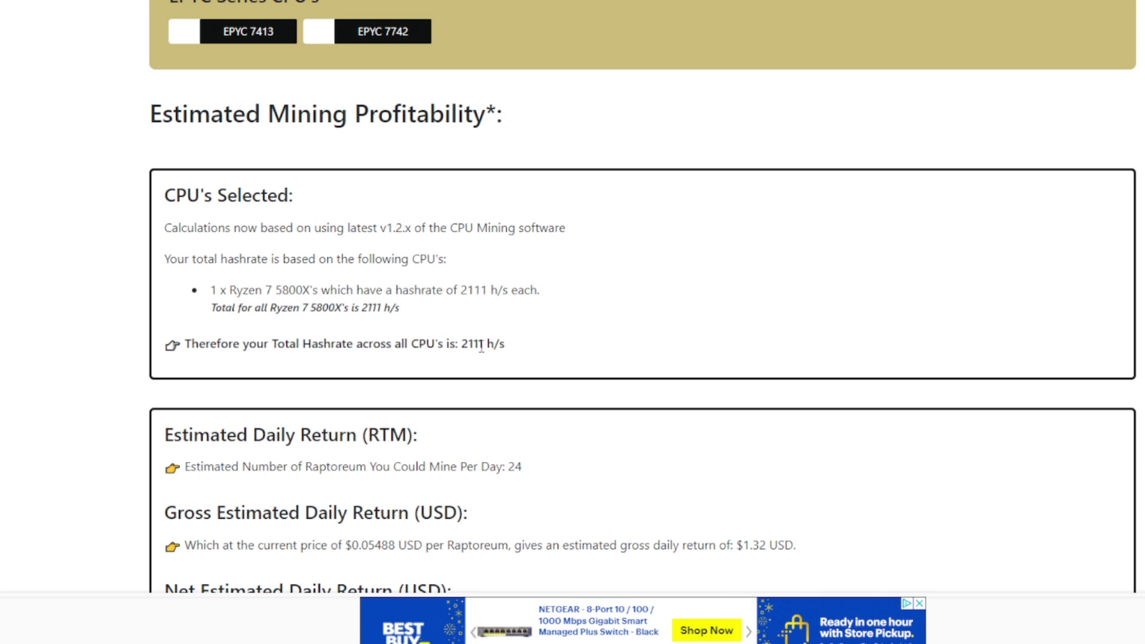
scroll(482, 344, down, 4)
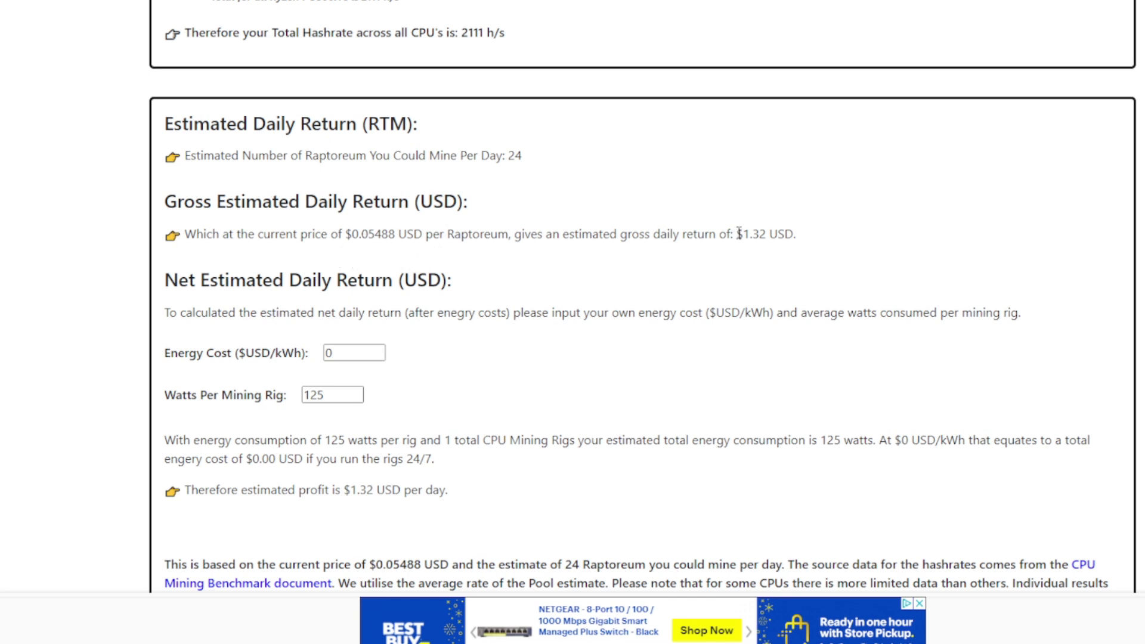
mouse_move(332, 395)
scroll(370, 459, down, 1)
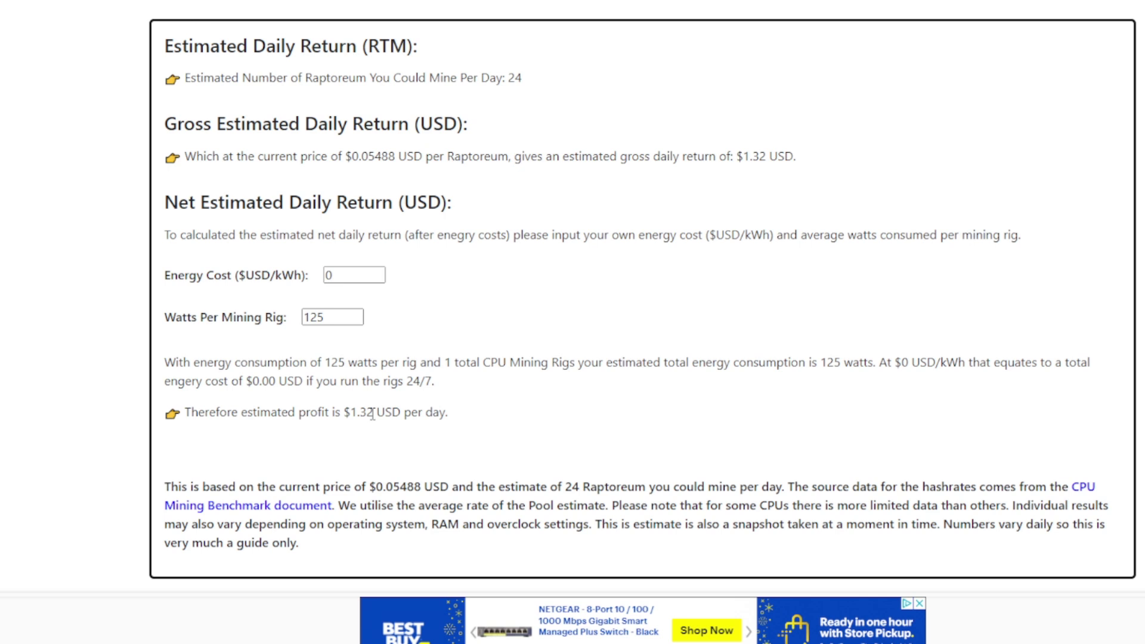
- Calculate monthly profit 1.32 × 30 = 39.6 and 40 × 10 = 400, then reposition Calculator
click(799, 294)
click(729, 382)
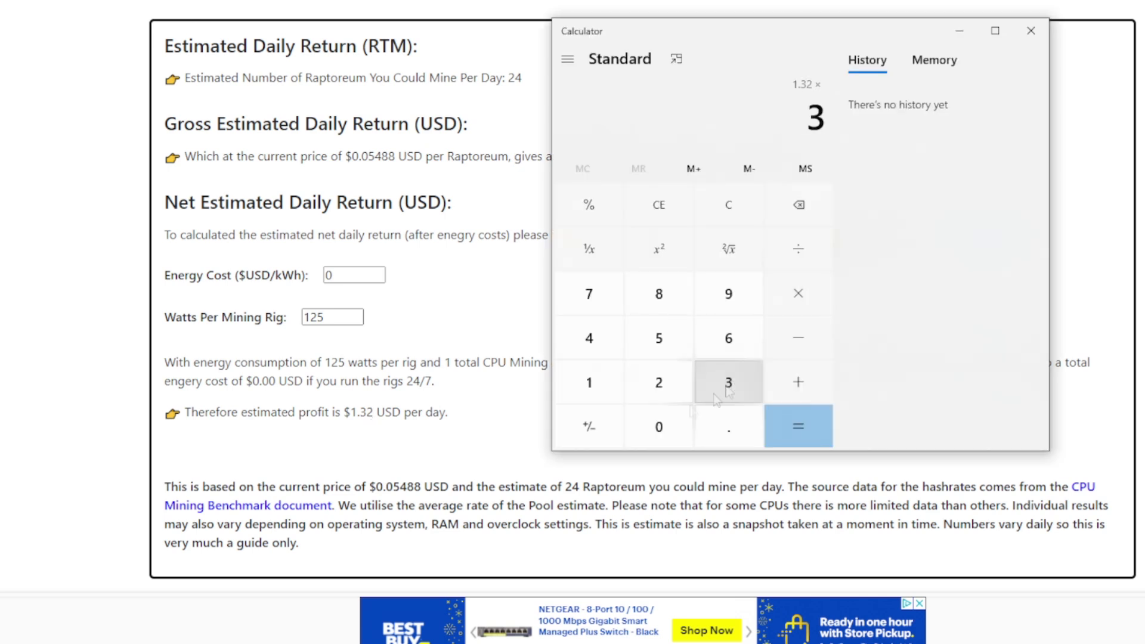
click(659, 427)
click(798, 426)
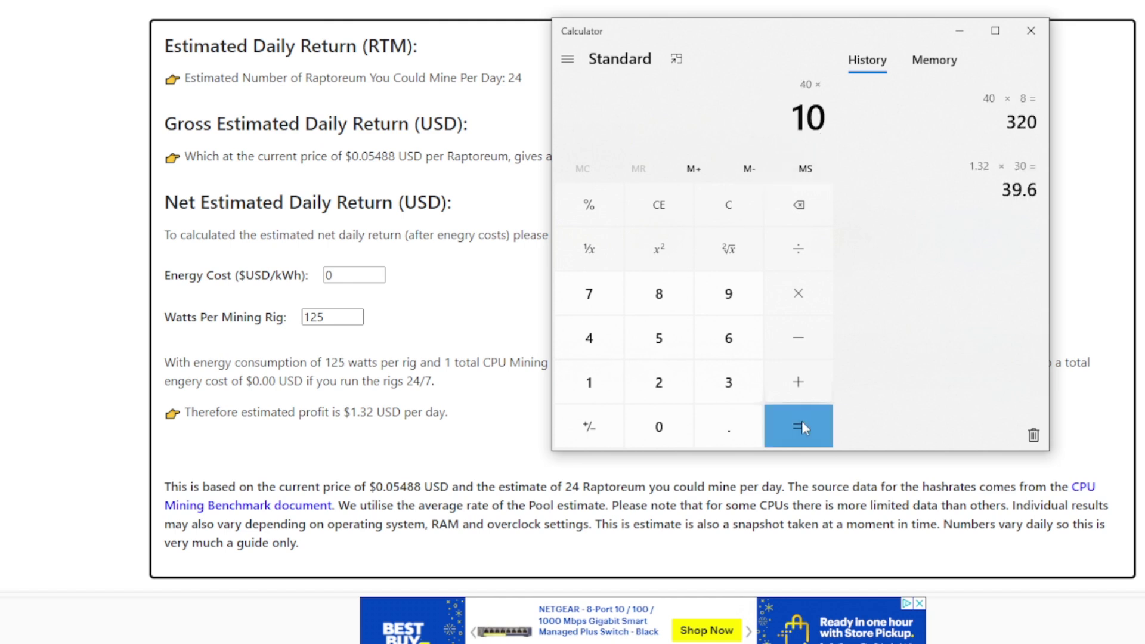
click(802, 421)
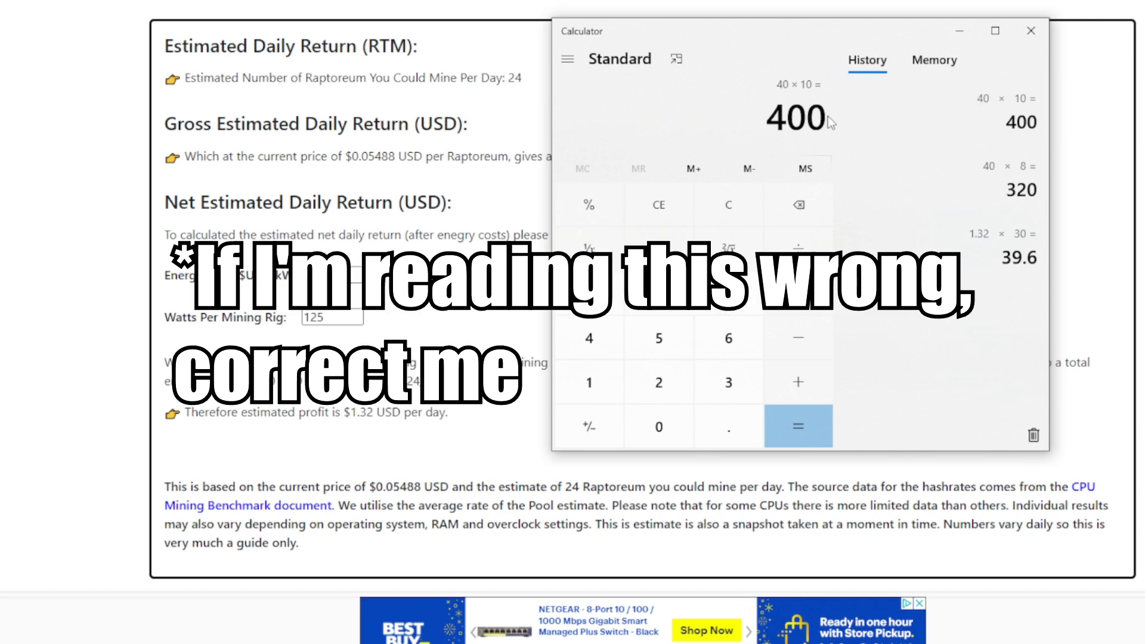
drag(797, 39, 779, 65)
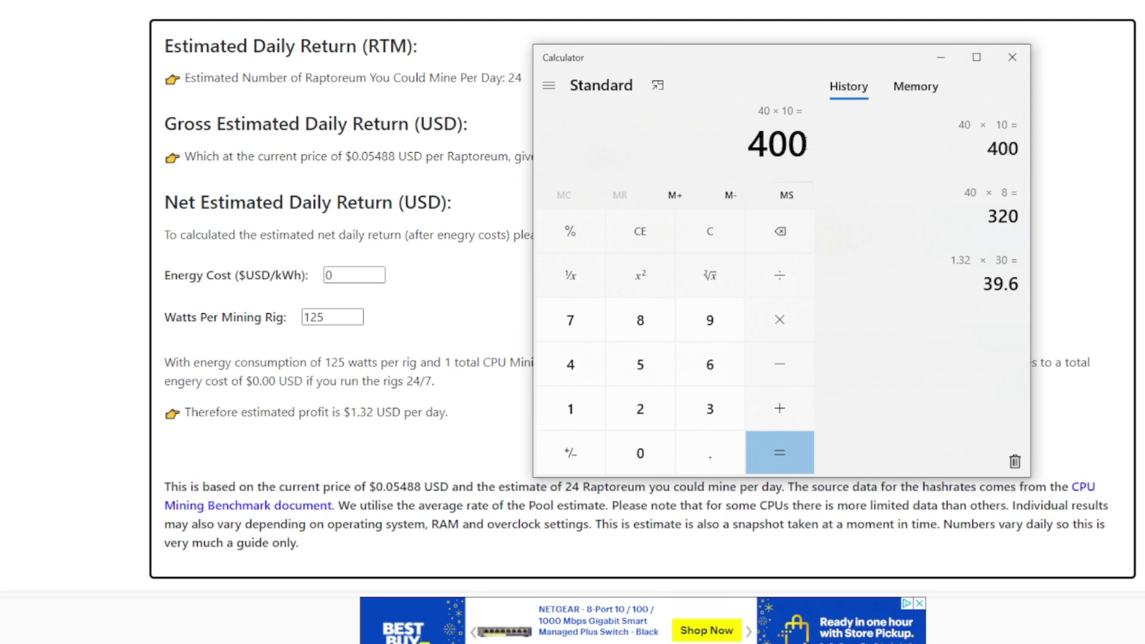
drag(680, 57, 604, 68)
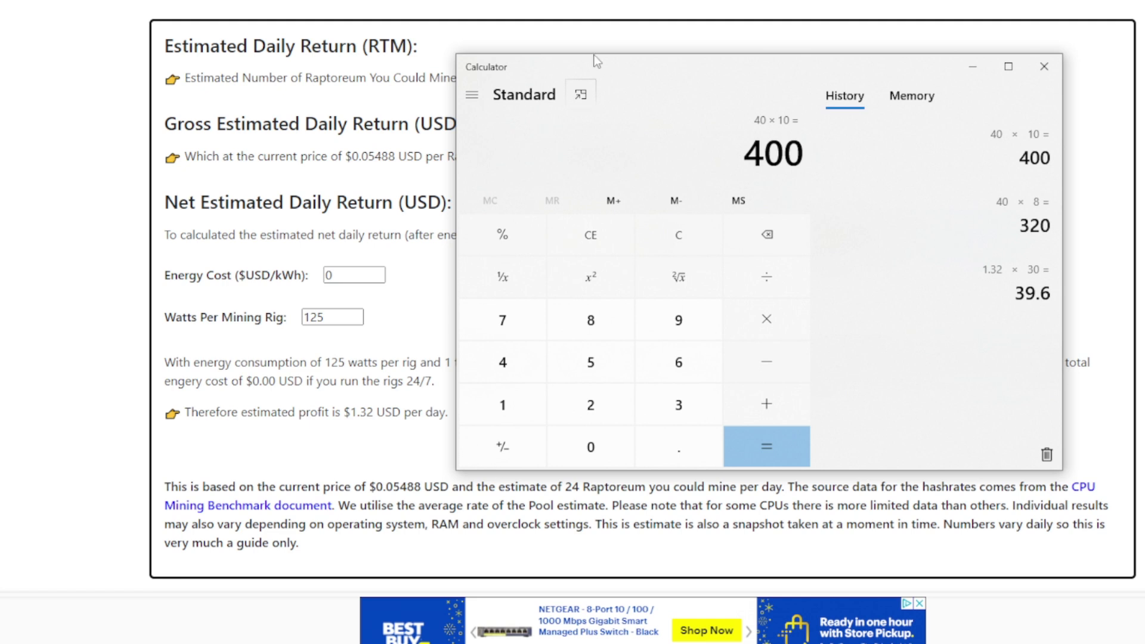
- Close Calculator, switch to the MineRaptoreum estimate, then return to the Hive OS rig overview
click(625, 56)
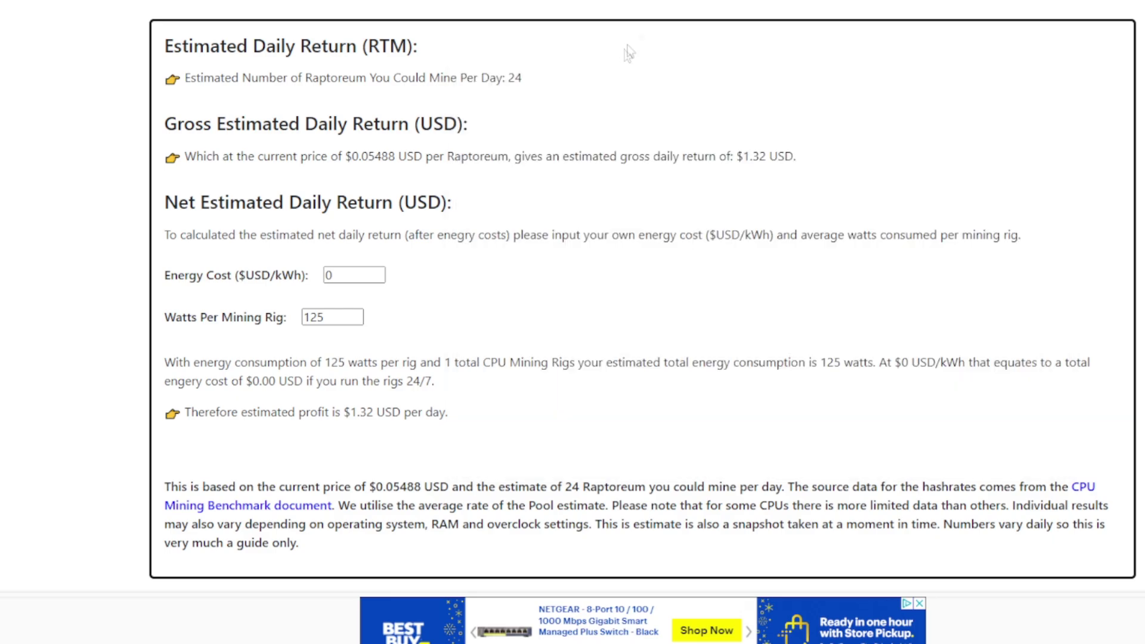
scroll(689, 241, up, 5)
scroll(698, 242, up, 3)
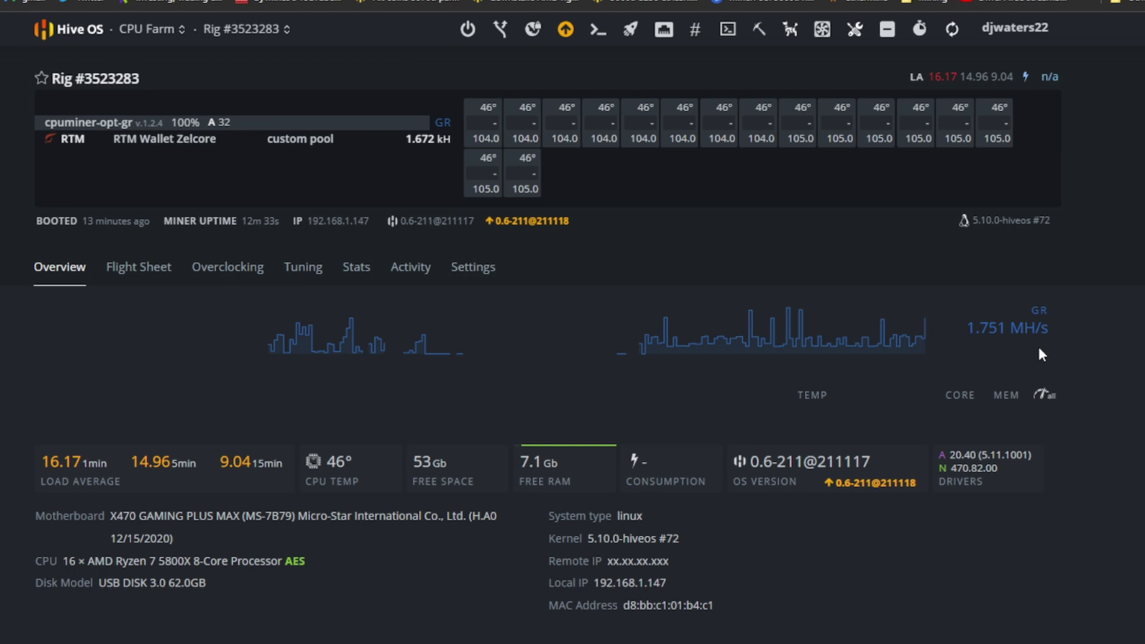
key(ctrl+Tab)
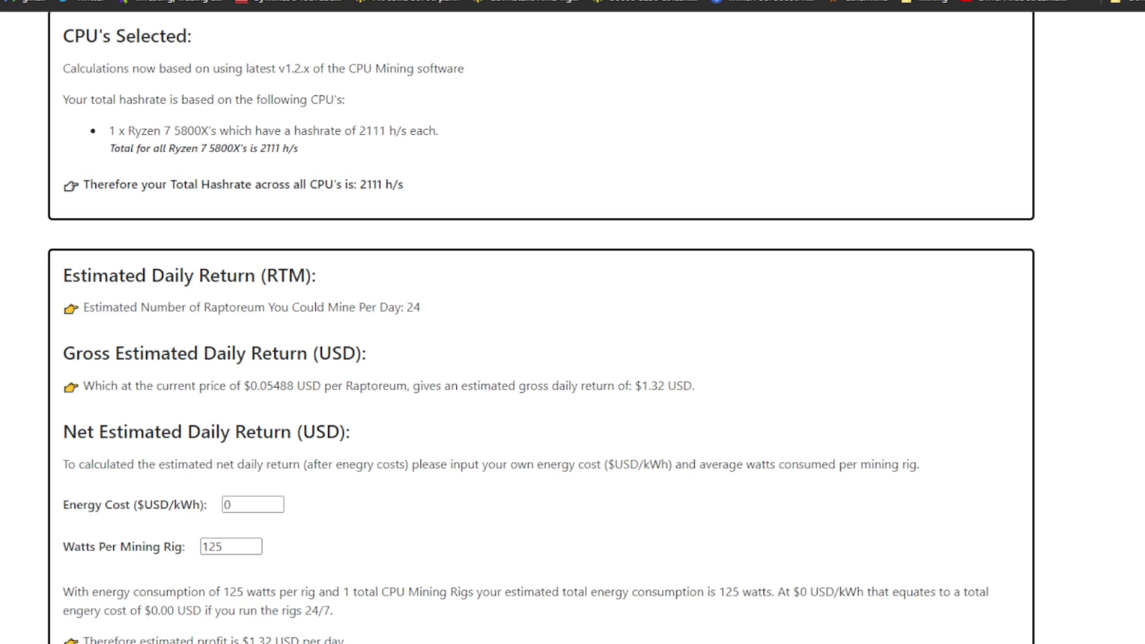
key(ctrl+Tab)
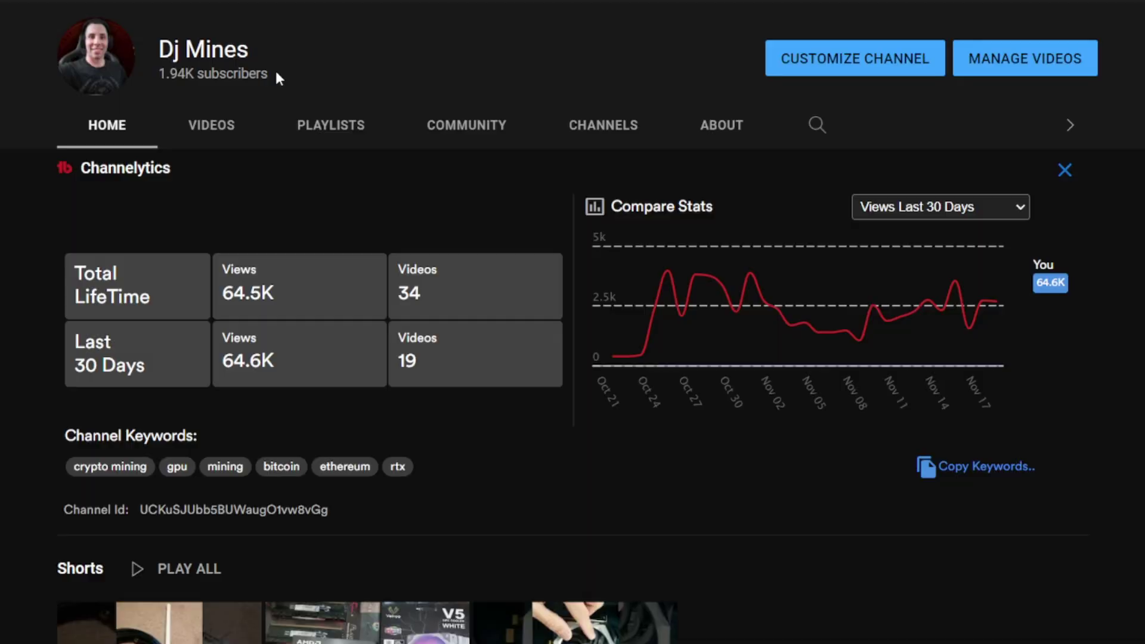
drag(274, 73, 156, 78)
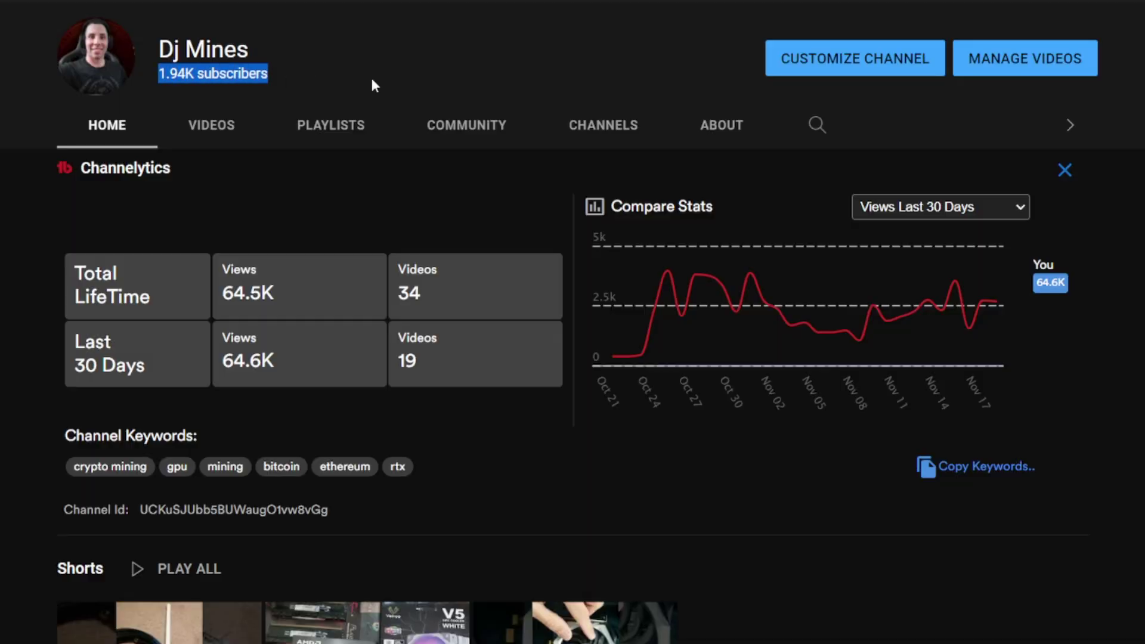
click(424, 79)
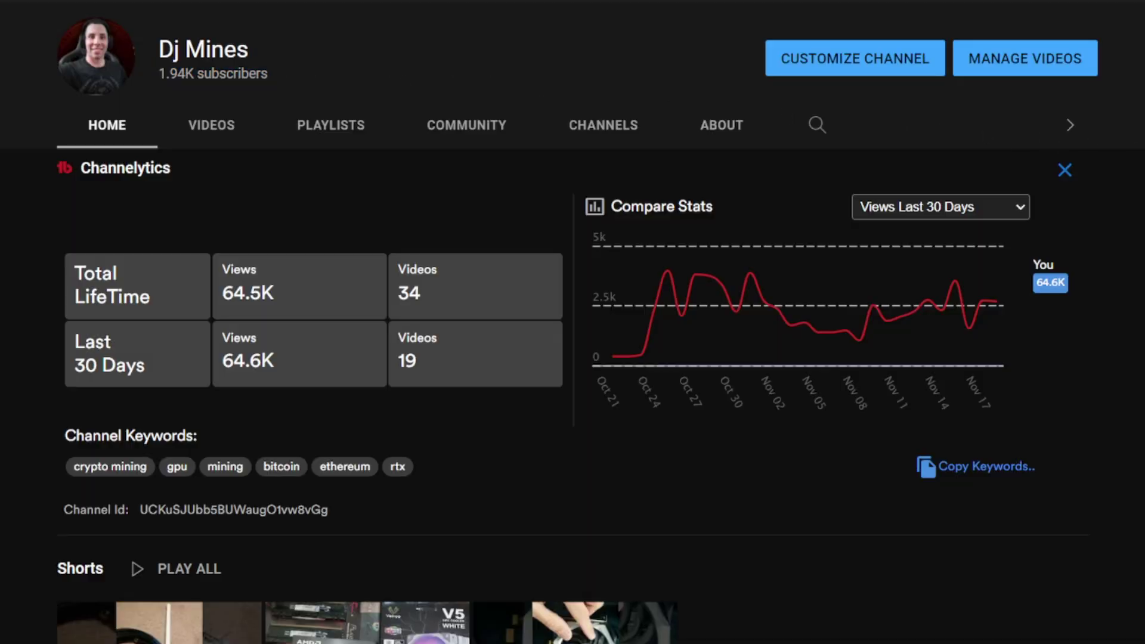